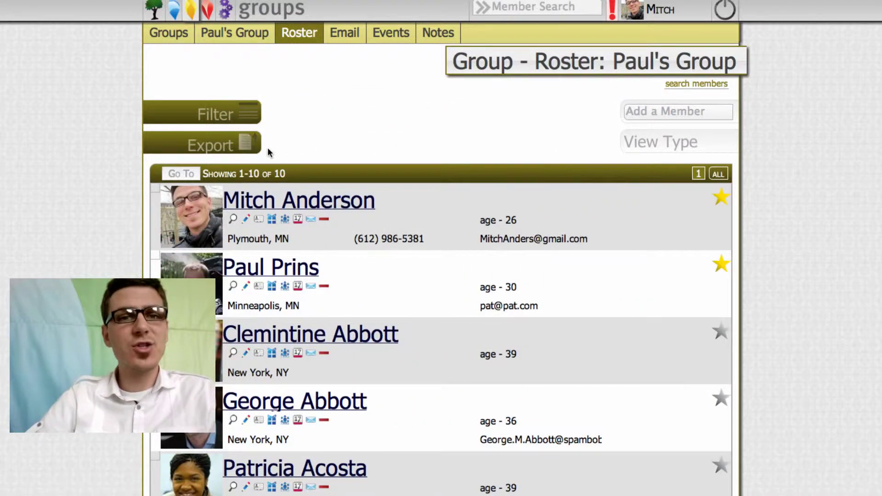
# Export the group roster data from Fresh Vine as a download, then switch to Word.
pyautogui.click(252, 144)
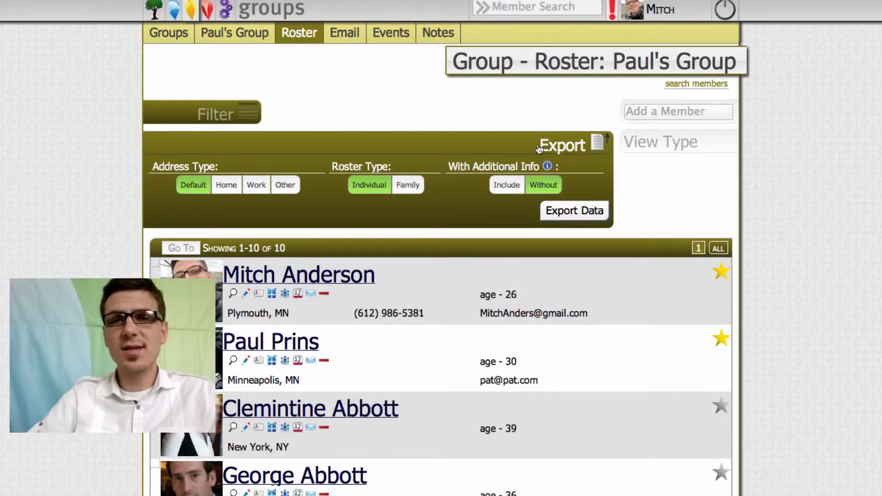
pyautogui.click(580, 218)
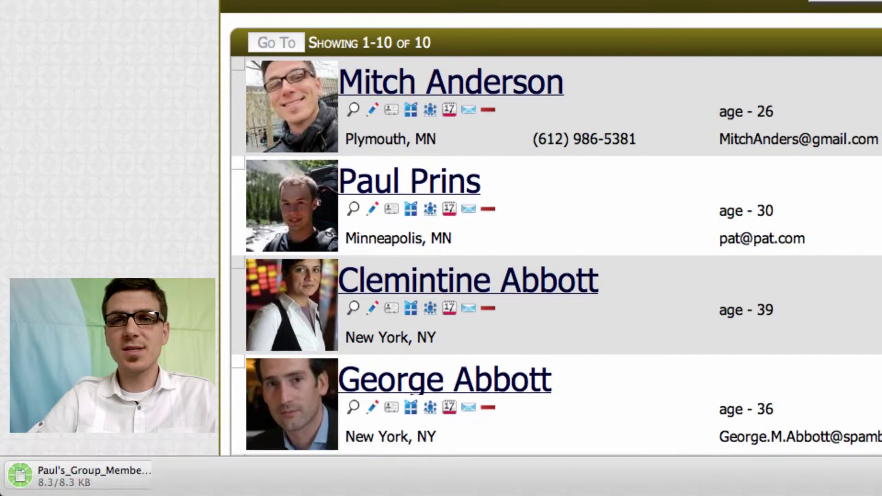
pyautogui.scroll(-5, 460, 294)
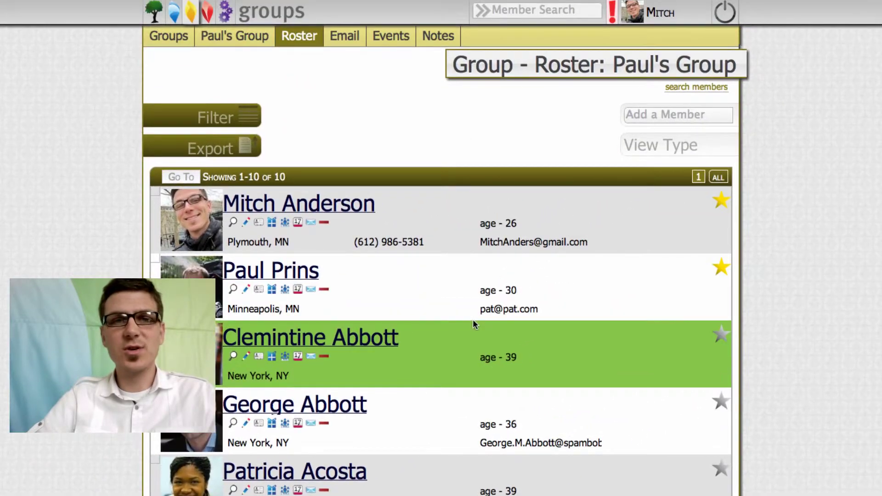
pyautogui.press('super+Tab')
pyautogui.press('super+Tab')
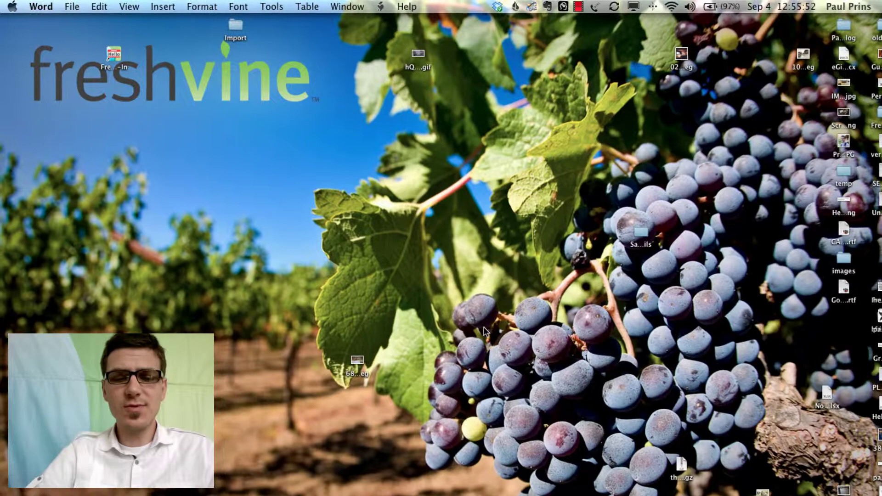
# Open the Mail Merge Manager on a new blank document and create a Labels merge.
pyautogui.click(271, 5)
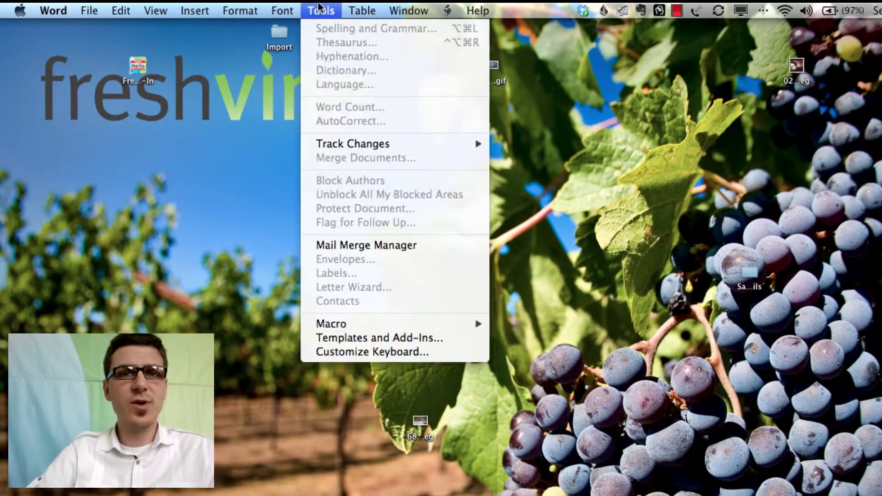
pyautogui.click(350, 248)
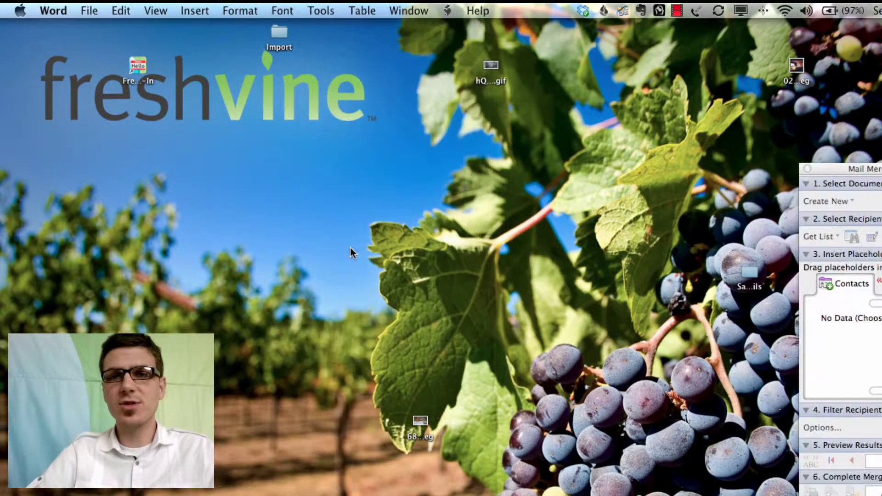
pyautogui.click(92, 11)
pyautogui.click(104, 29)
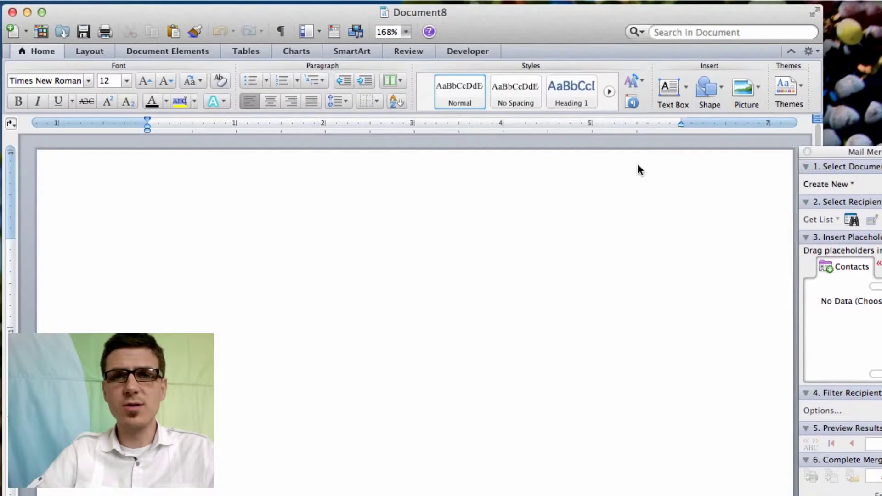
pyautogui.click(843, 185)
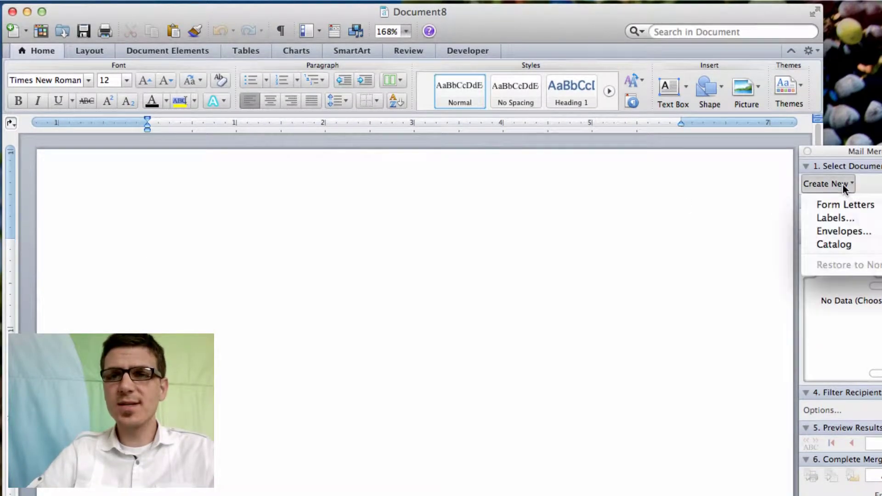
pyautogui.click(836, 219)
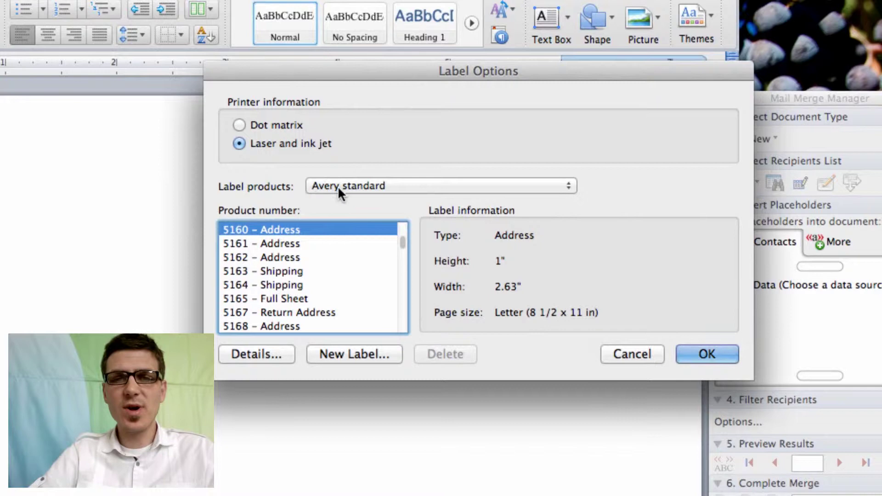
# Accept the Avery 5160 label layout and open the downloaded roster .xlsx as the data source.
pyautogui.click(703, 354)
pyautogui.click(742, 185)
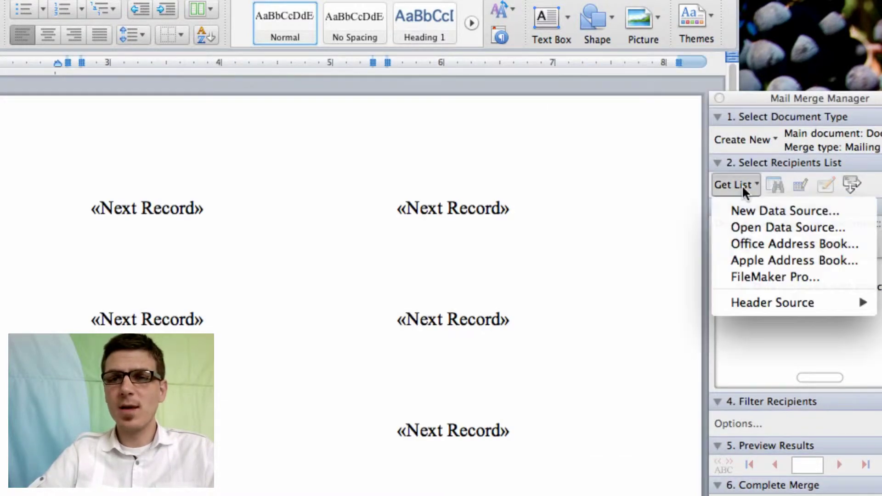
pyautogui.click(745, 226)
pyautogui.scroll(-10, 332, 276)
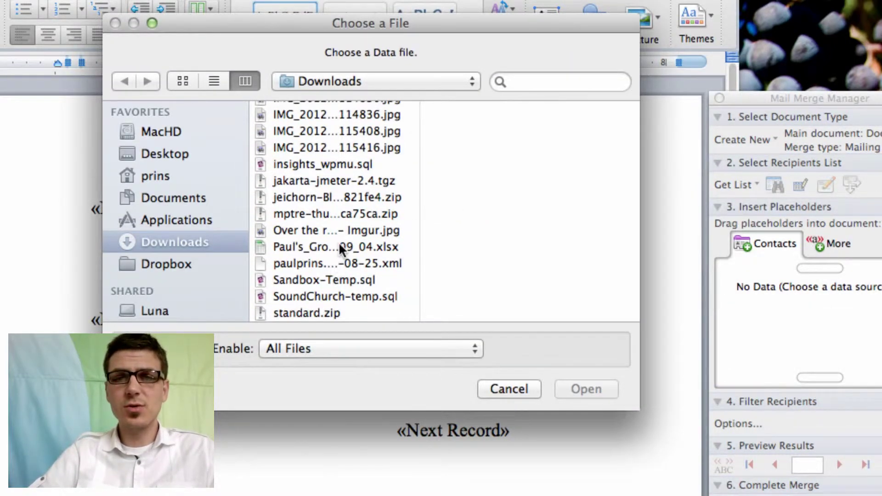
pyautogui.click(343, 248)
pyautogui.click(562, 389)
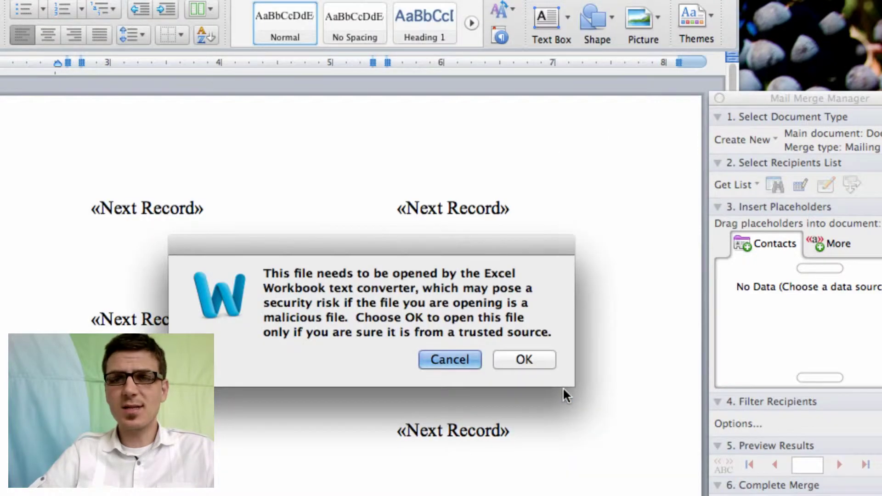
pyautogui.click(531, 356)
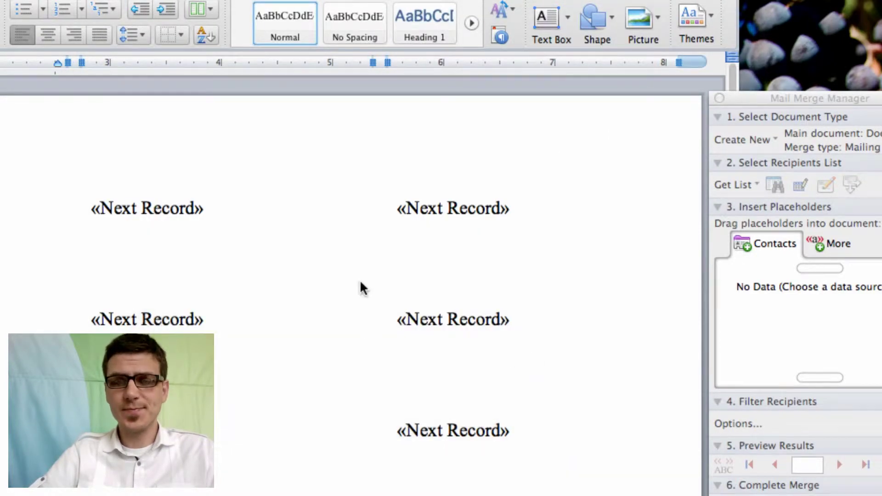
# Insert Full_Name, Address_Line_1 and Address_Line_2 fields on separate lines of the sample label.
pyautogui.click(434, 192)
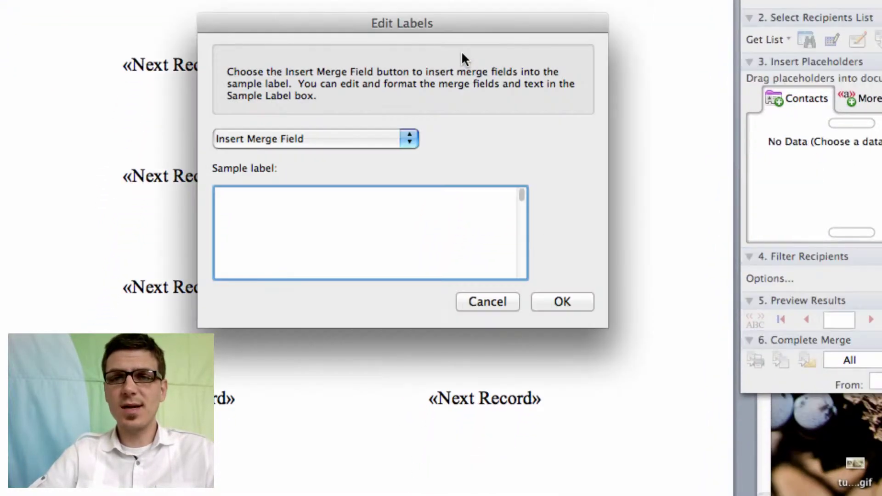
pyautogui.click(388, 131)
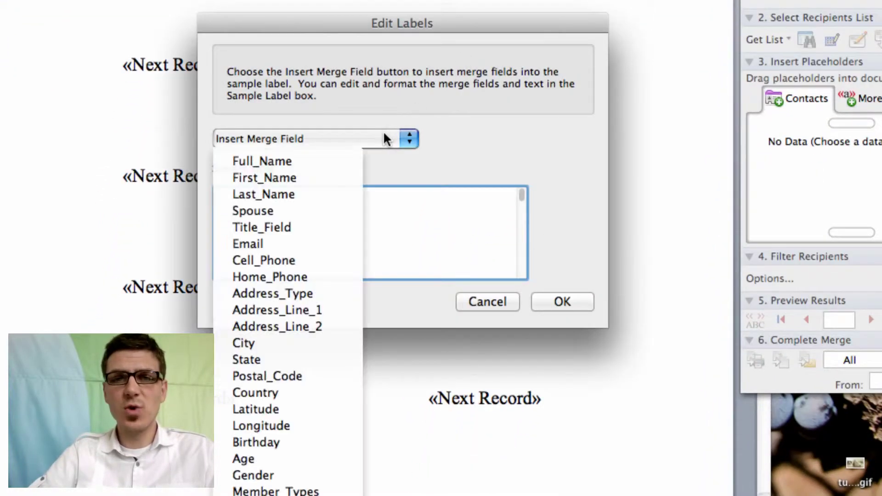
pyautogui.click(324, 161)
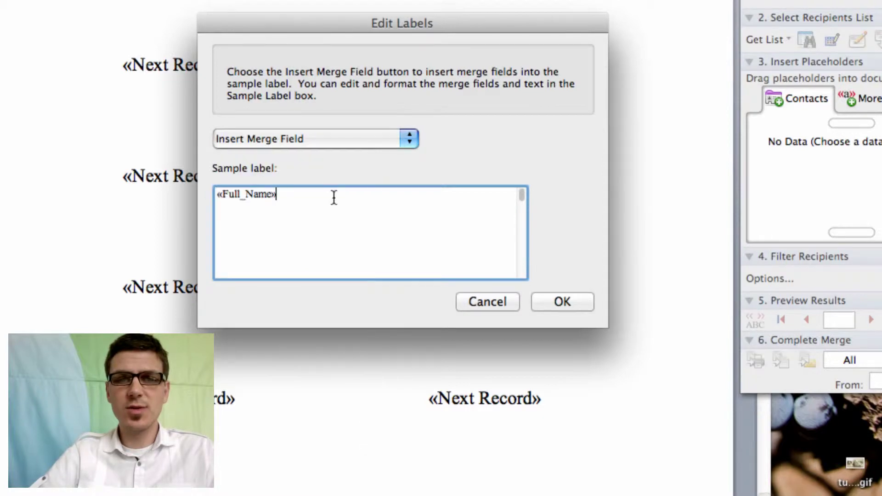
pyautogui.click(342, 138)
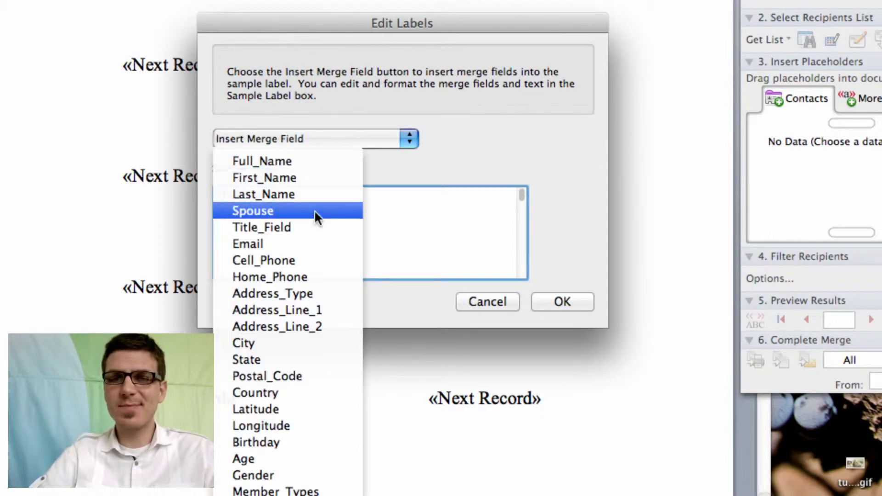
pyautogui.click(306, 309)
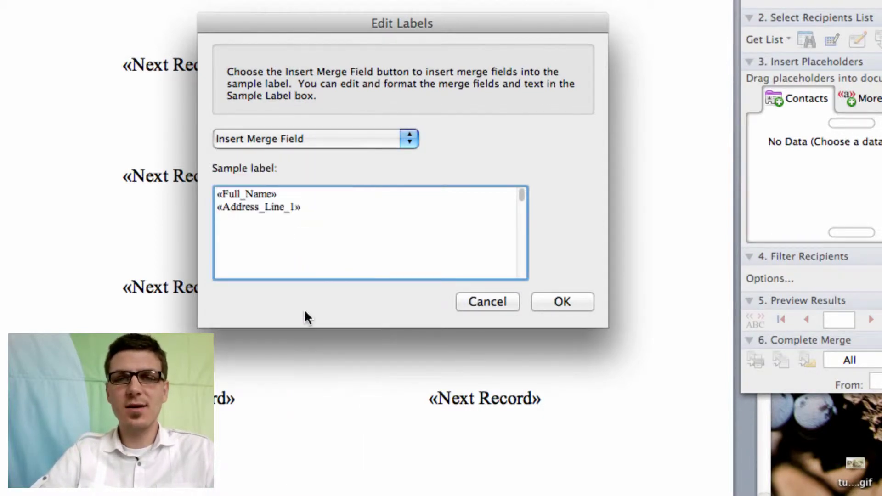
pyautogui.click(374, 138)
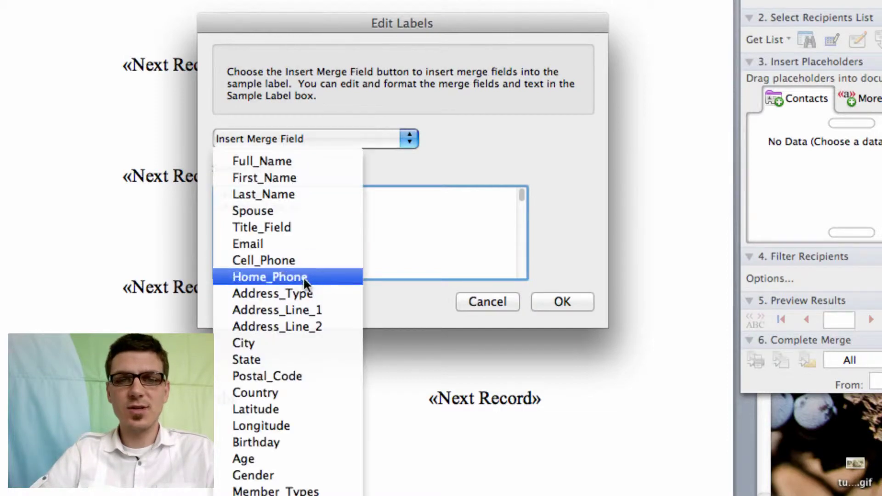
pyautogui.click(298, 323)
# Add City, State and Postal_Code on the fourth line and apply the sample to all labels.
pyautogui.press('Return')
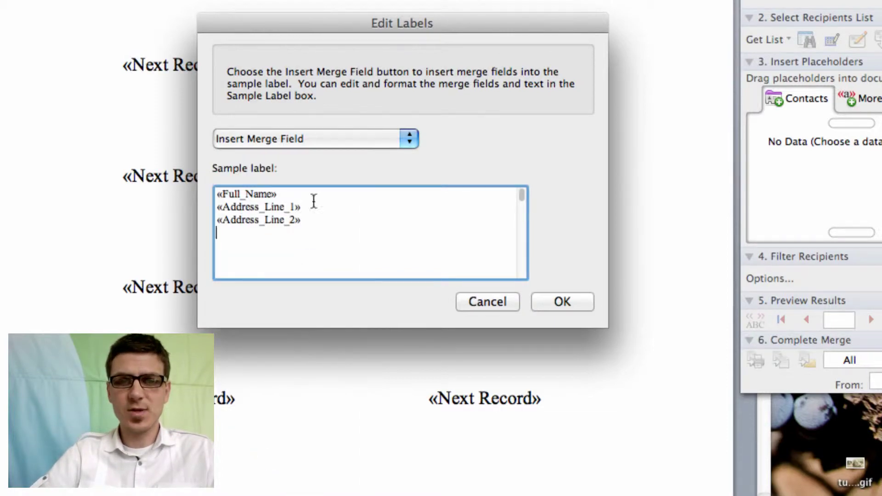
pyautogui.click(353, 139)
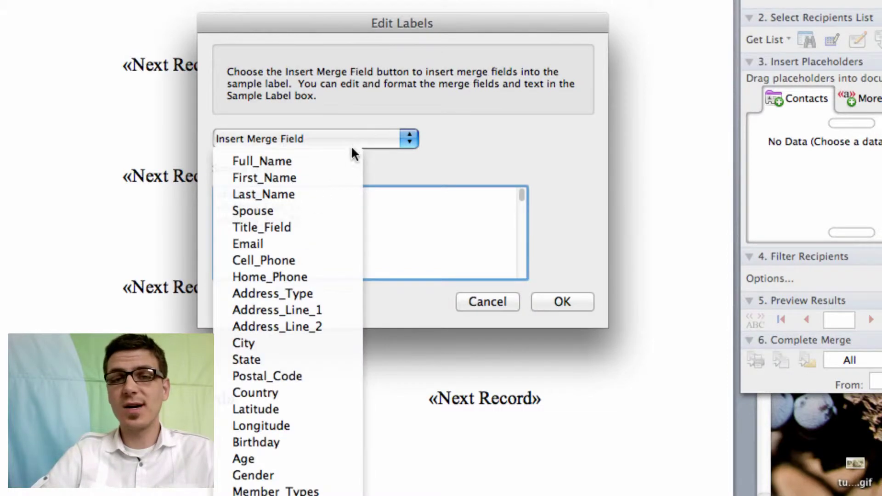
pyautogui.click(311, 345)
pyautogui.write(',')
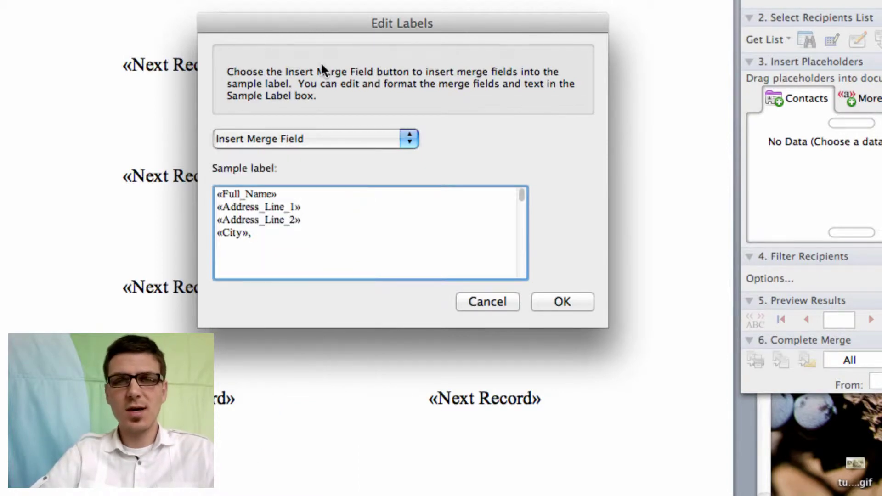
pyautogui.click(301, 137)
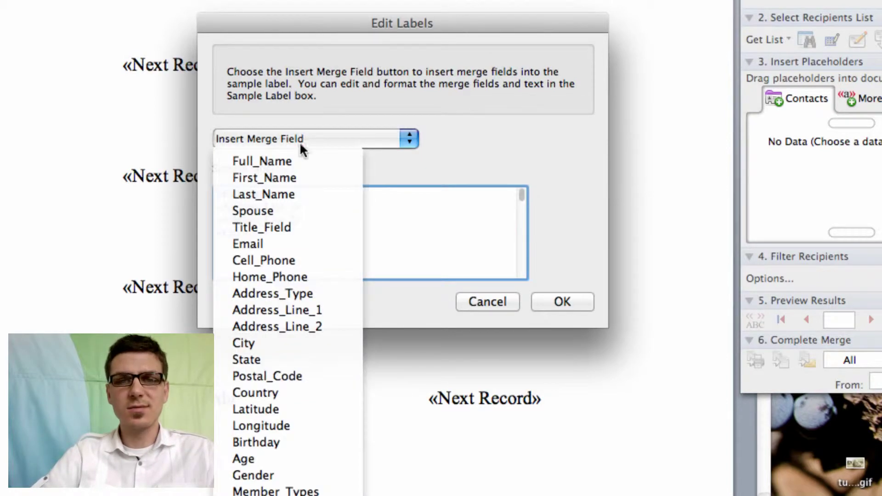
pyautogui.click(303, 361)
pyautogui.click(331, 138)
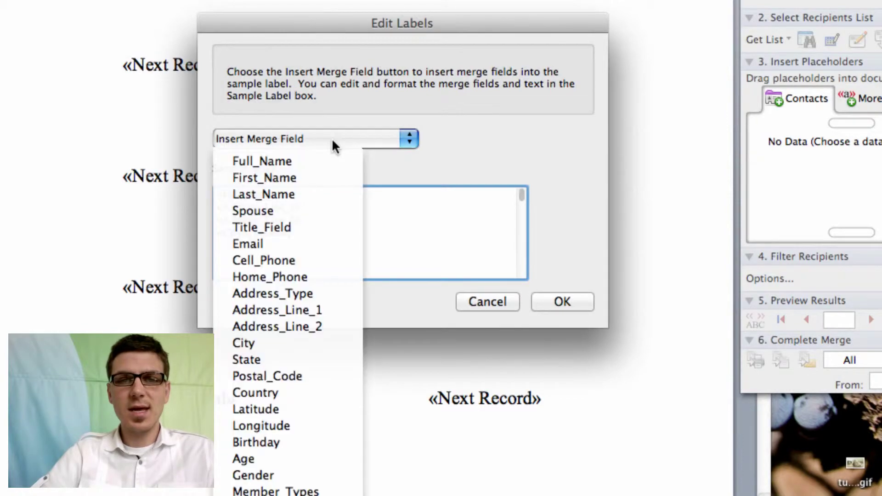
pyautogui.click(322, 374)
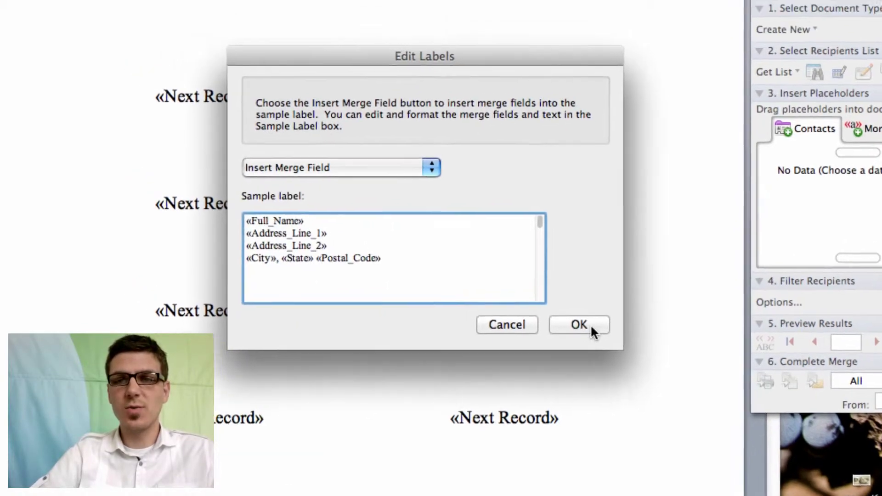
pyautogui.click(563, 302)
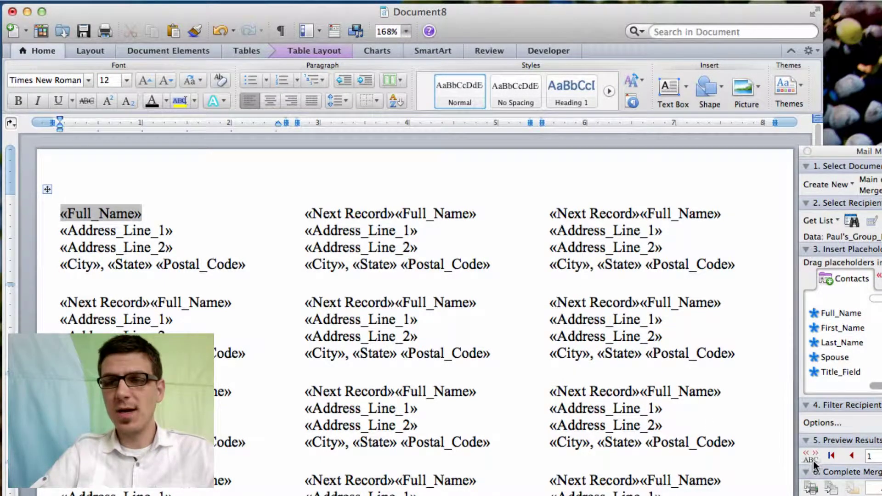
# Turn on View Merged Data so the labels show real roster names and addresses.
pyautogui.moveTo(878, 152); pyautogui.dragTo(746, 146)
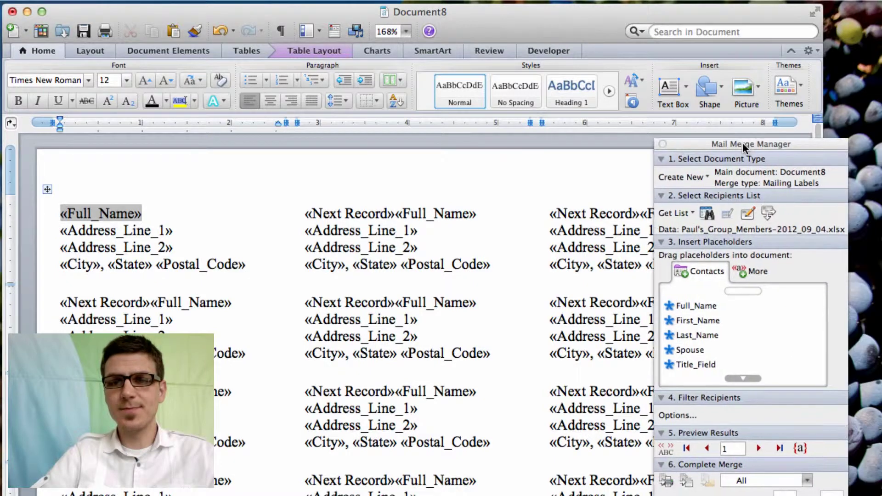
pyautogui.click(667, 448)
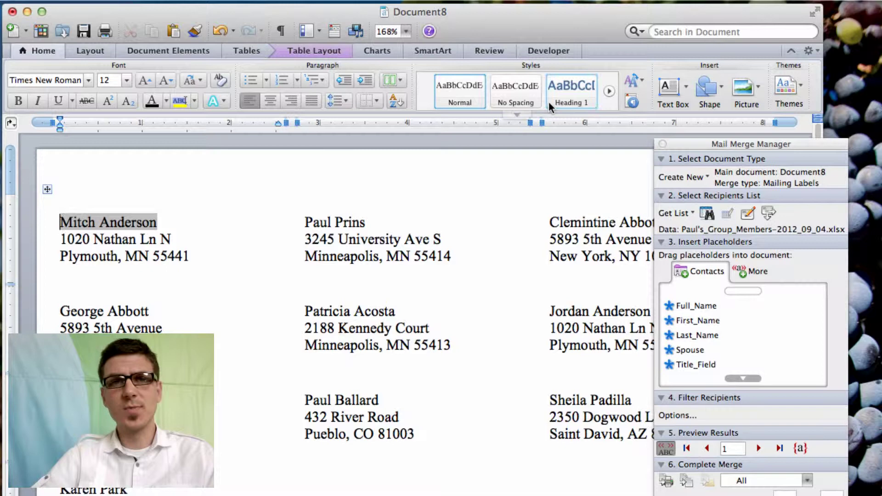
pyautogui.moveTo(705, 144); pyautogui.dragTo(767, 142)
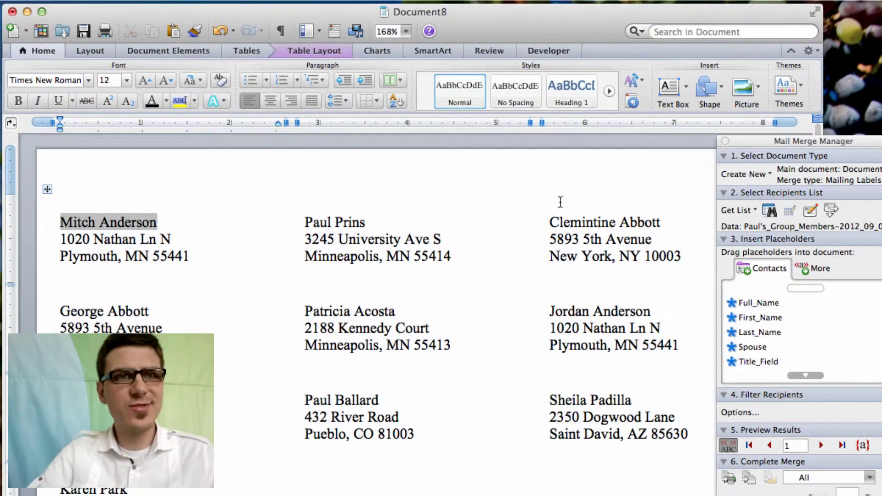
# Create a new document formatted for DYMO LabelWriter 450, Shipping Address paper, landscape.
pyautogui.press('super+n')
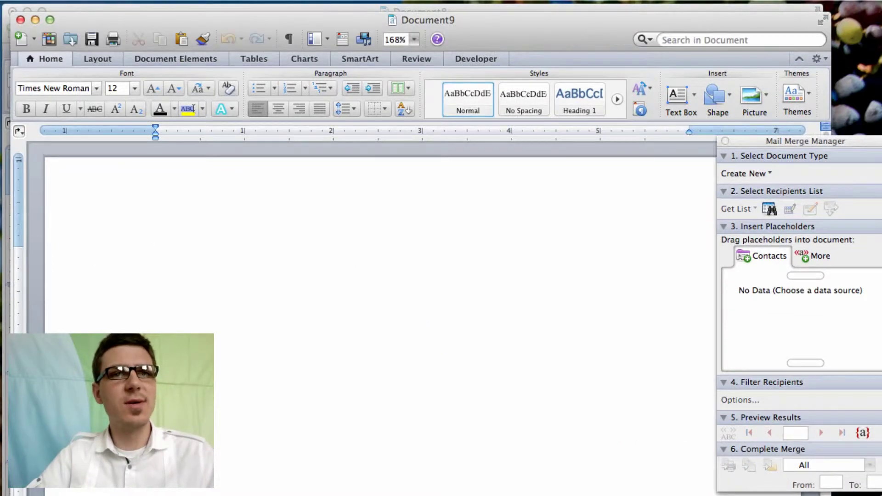
pyautogui.click(89, 1)
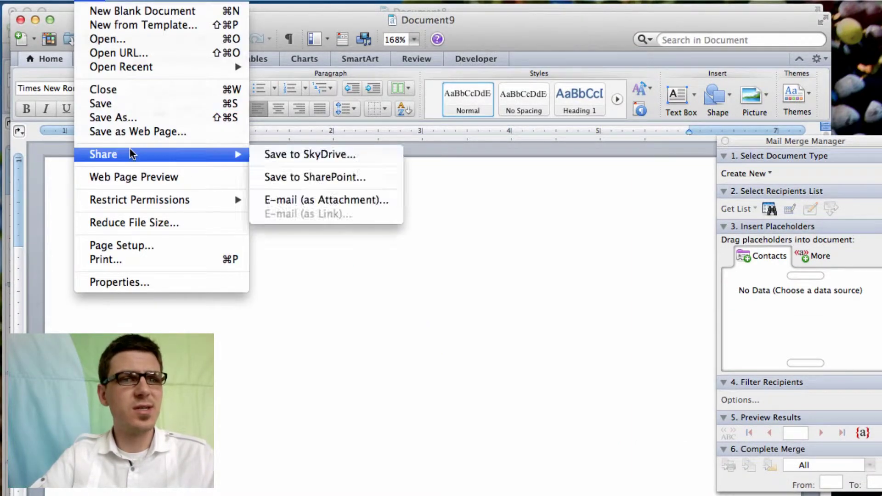
pyautogui.moveTo(203, 159)
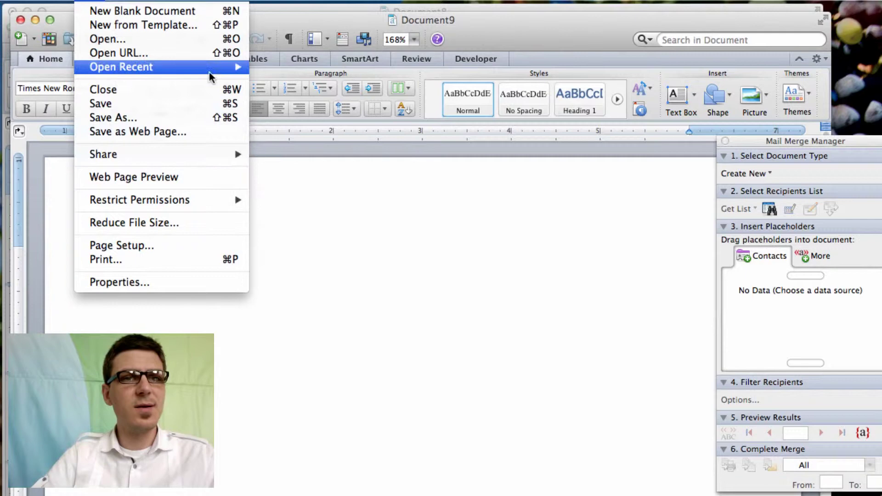
pyautogui.moveTo(211, 68)
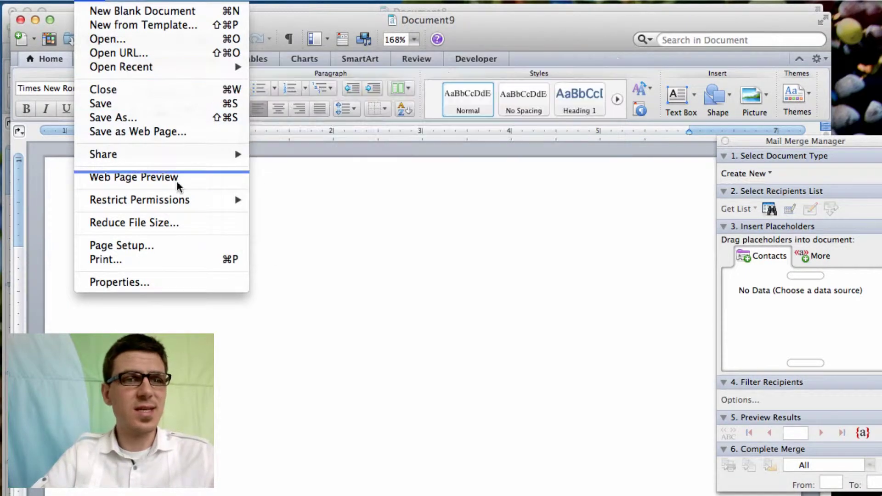
pyautogui.click(175, 248)
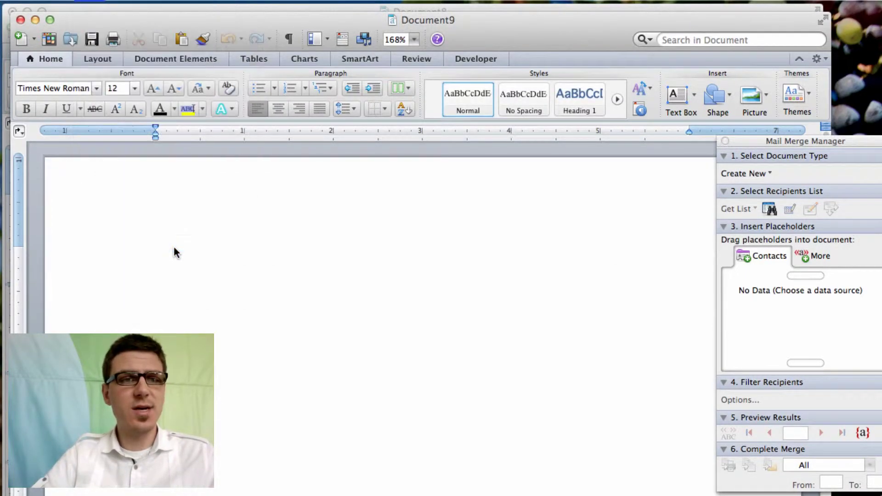
pyautogui.click(564, 172)
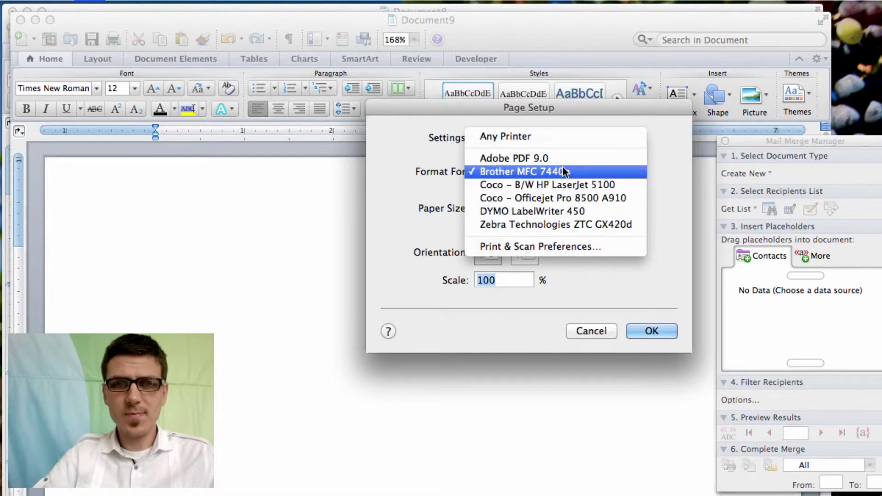
pyautogui.click(564, 215)
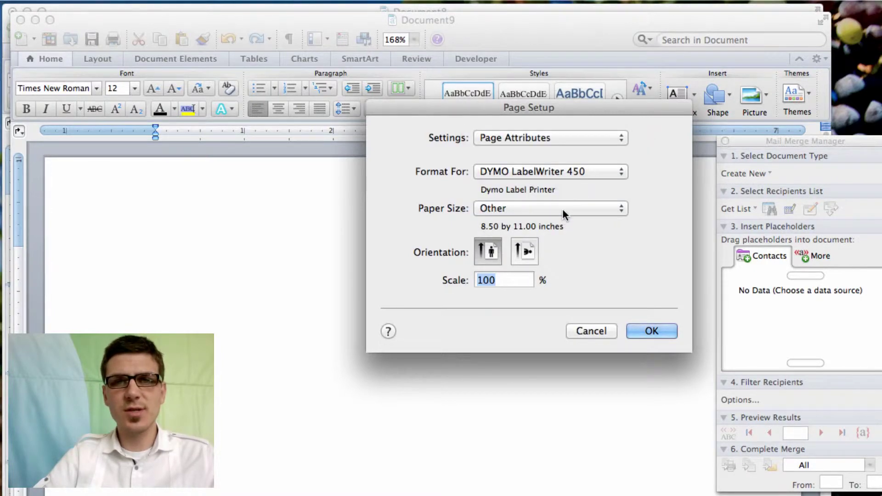
pyautogui.click(563, 209)
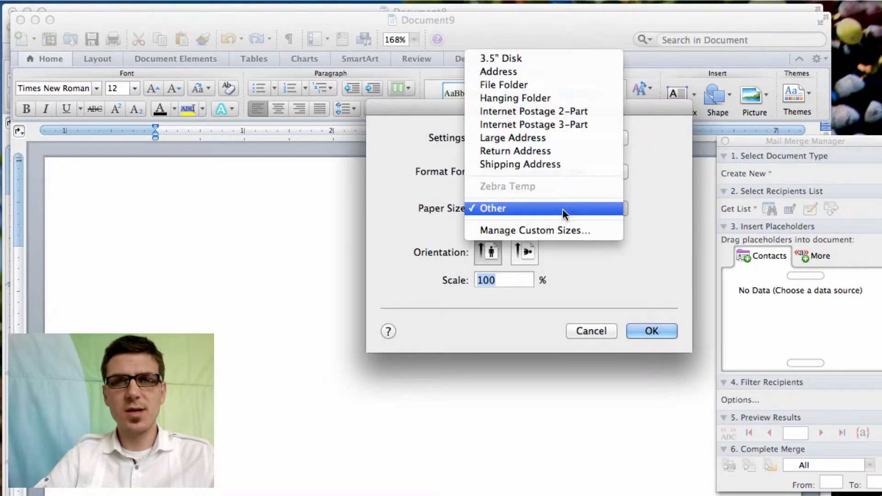
pyautogui.click(583, 166)
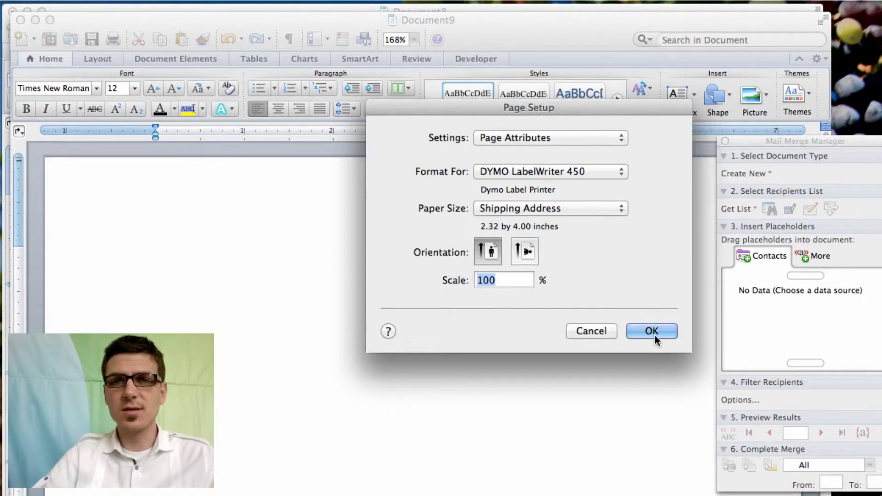
pyautogui.click(528, 253)
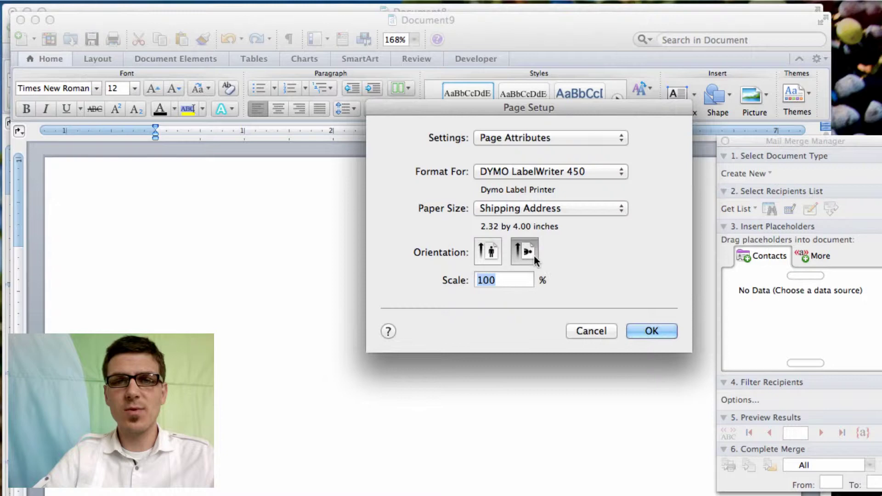
pyautogui.click(630, 324)
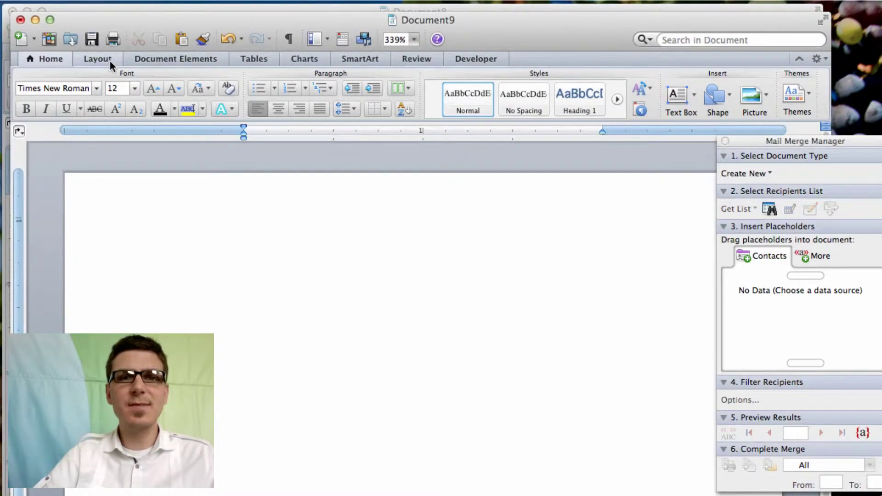
# Enter margins of 0.2 top, 0.2 bottom and 0.25 left on the Layout tab.
pyautogui.click(98, 59)
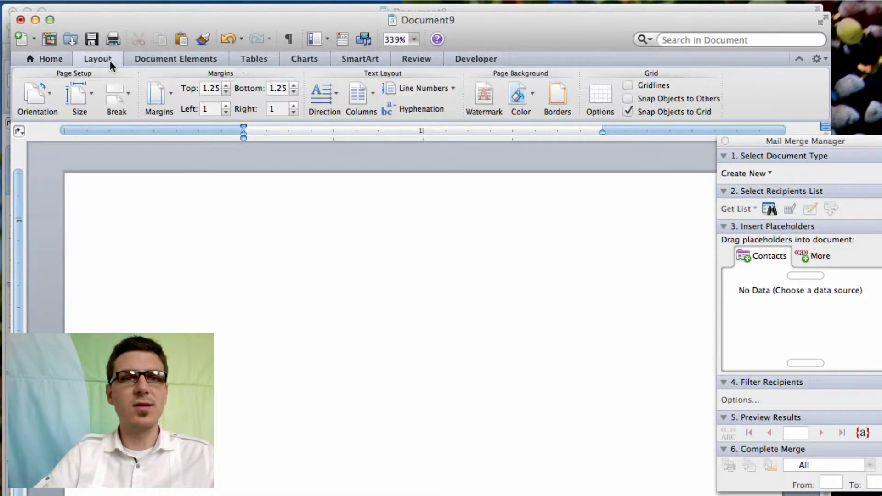
pyautogui.click(214, 88)
pyautogui.write('0.2')
pyautogui.press('Tab')
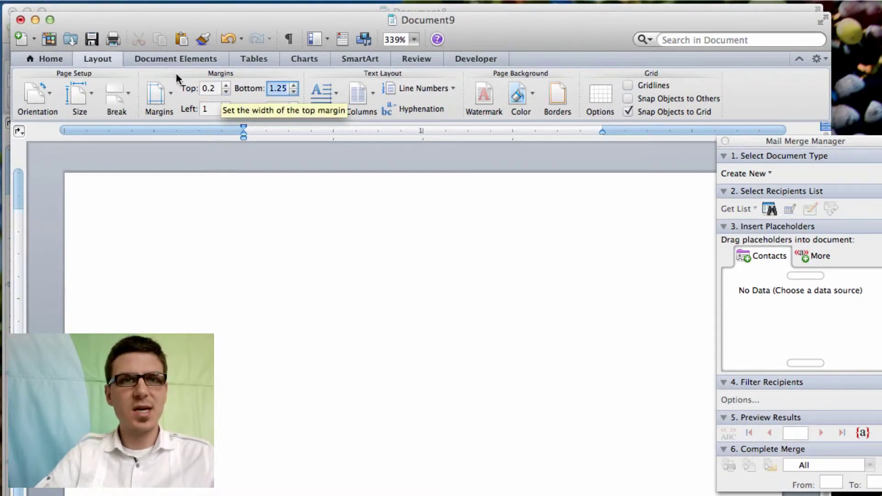
pyautogui.write('0.2')
pyautogui.press('Tab')
pyautogui.write('0.25')
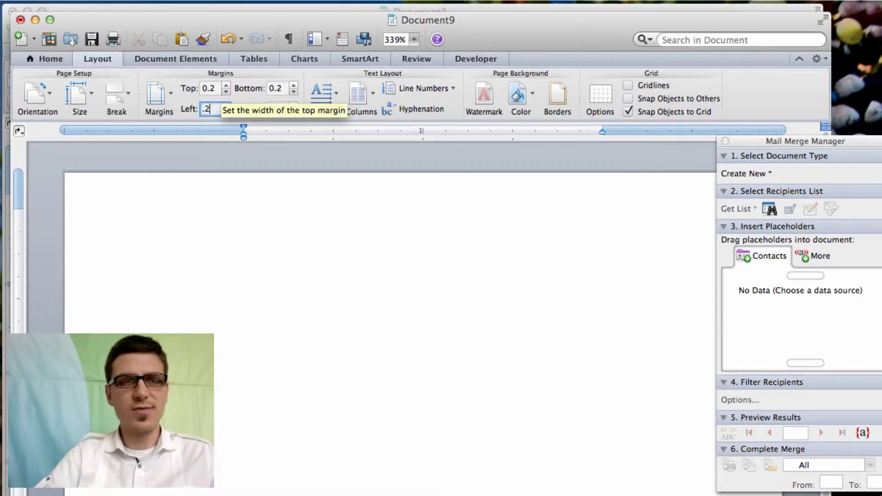
pyautogui.press('Tab')
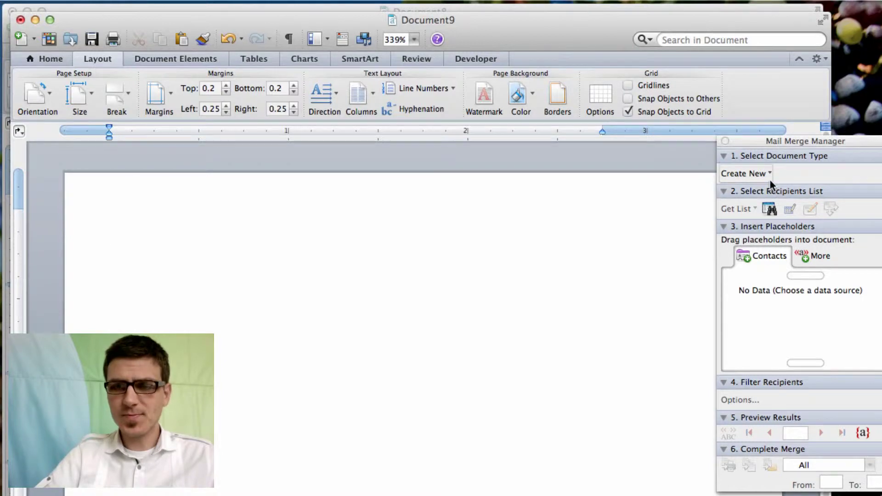
# Make Document9 a Form Letters merge and link the group members .xlsx in Downloads as recipients.
pyautogui.click(758, 174)
pyautogui.click(766, 195)
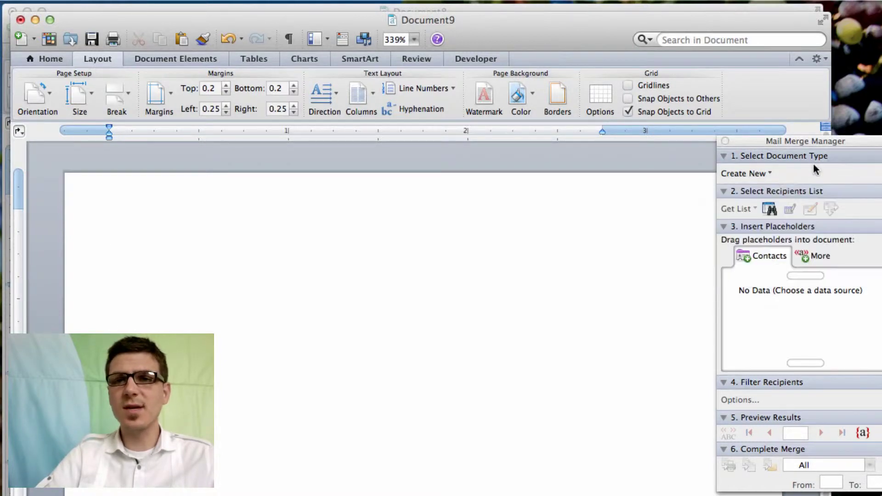
pyautogui.click(755, 174)
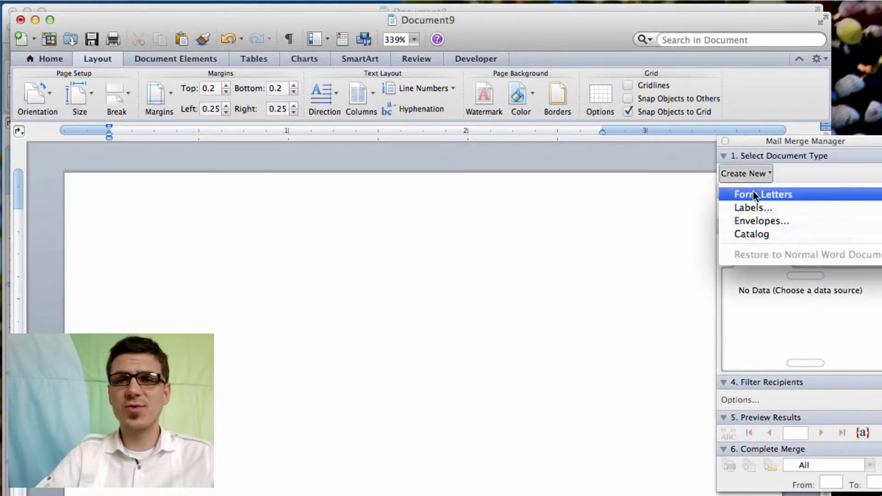
pyautogui.click(754, 194)
pyautogui.click(750, 209)
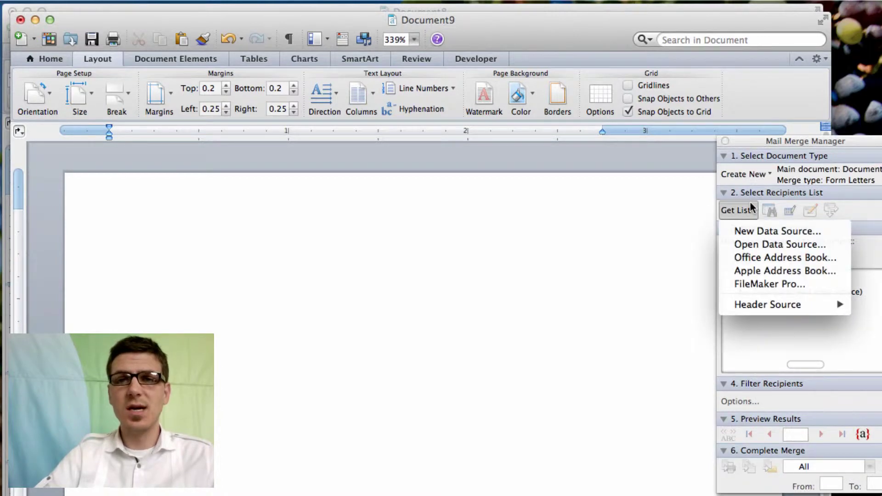
pyautogui.click(749, 241)
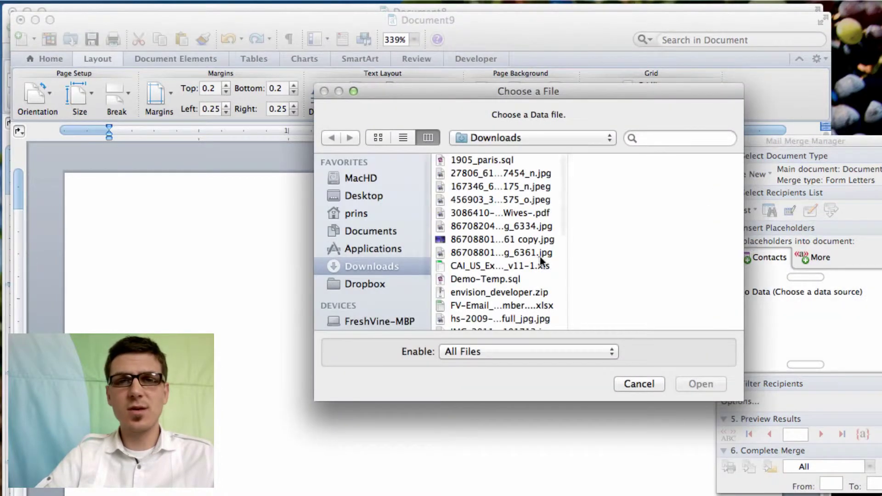
pyautogui.scroll(-5, 491, 264)
pyautogui.click(490, 270)
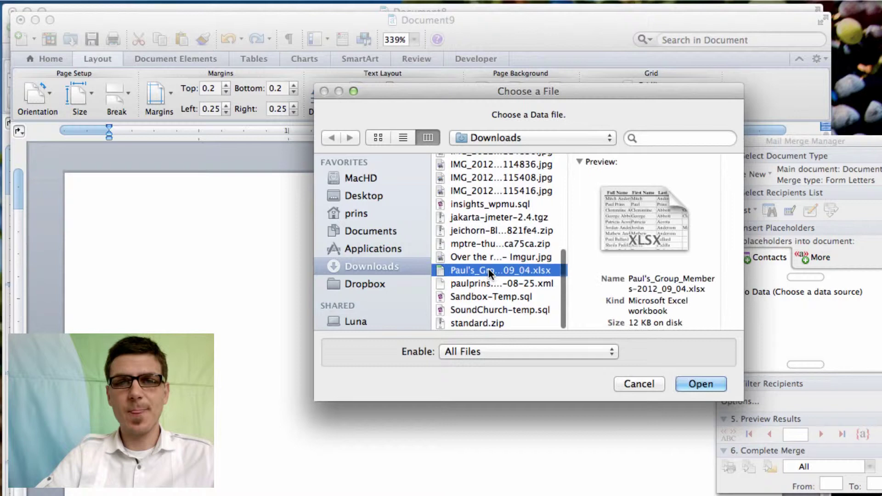
pyautogui.doubleClick(489, 270)
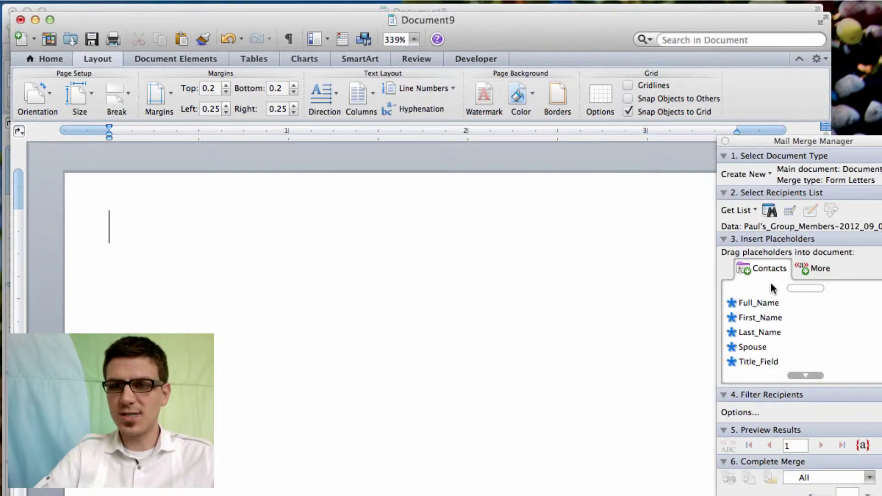
# Drag Full_Name, Address_Line_1, Address_Line_2, City, State and Postal_Code placeholders into a four-line address block.
pyautogui.moveTo(760, 303); pyautogui.dragTo(527, 231)
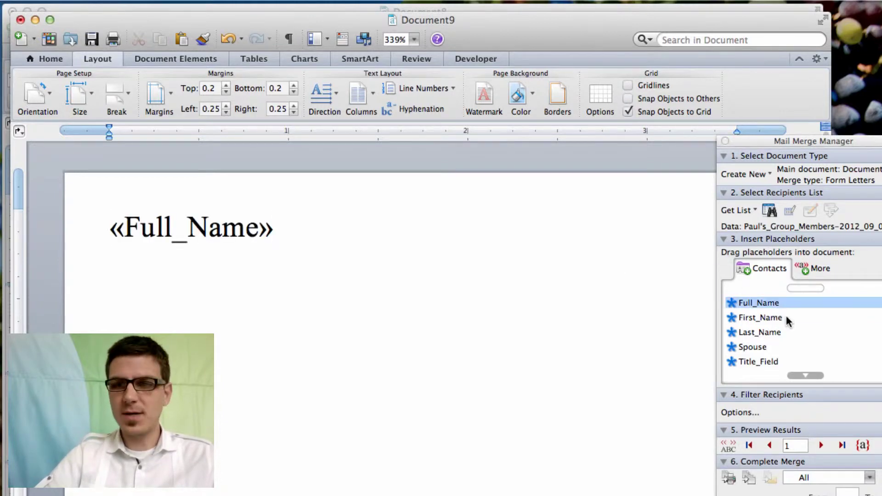
pyautogui.scroll(-5, 799, 341)
pyautogui.moveTo(787, 320); pyautogui.dragTo(561, 321)
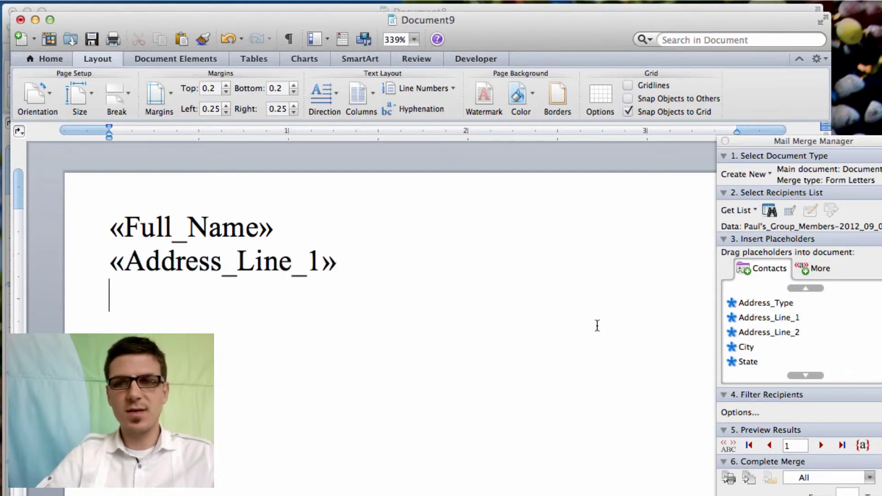
pyautogui.moveTo(790, 331); pyautogui.dragTo(510, 322)
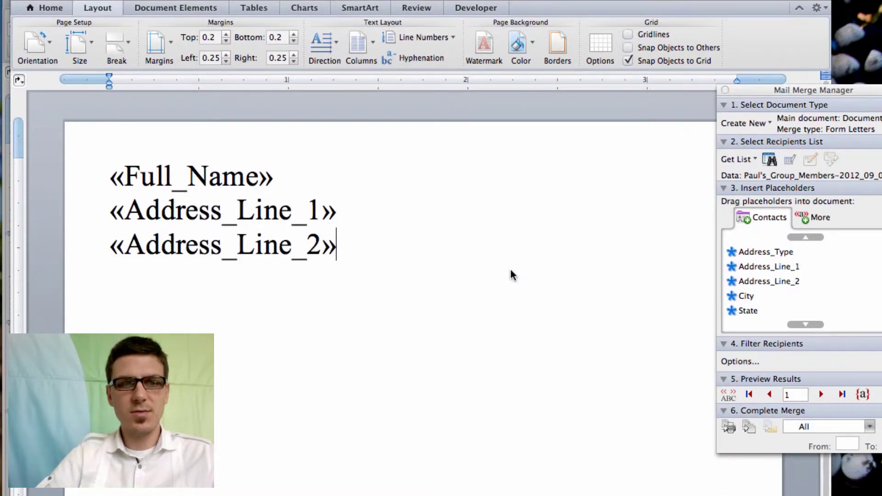
pyautogui.moveTo(739, 298); pyautogui.dragTo(577, 293)
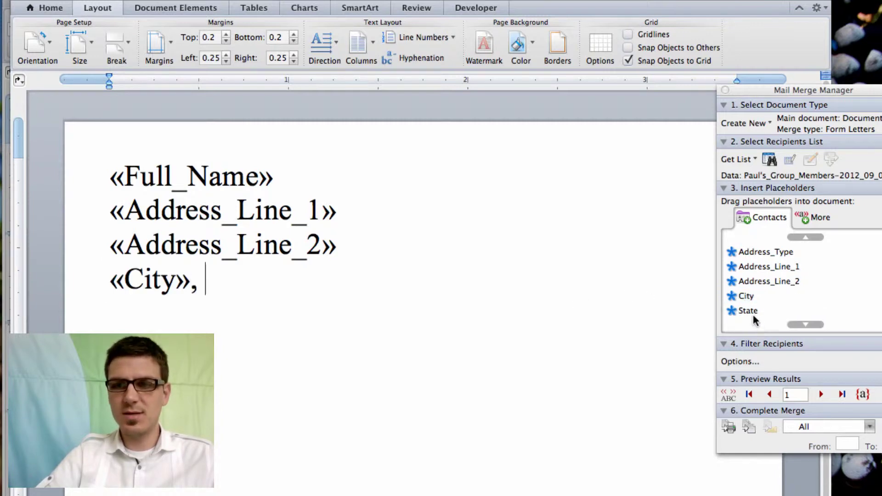
pyautogui.moveTo(747, 311); pyautogui.dragTo(522, 312)
pyautogui.click(786, 267)
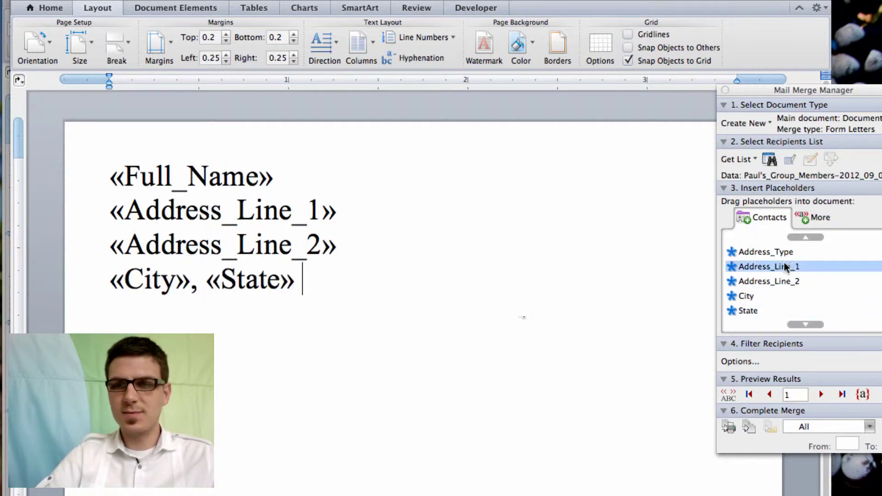
pyautogui.scroll(-3, 785, 265)
pyautogui.moveTo(778, 280); pyautogui.dragTo(541, 304)
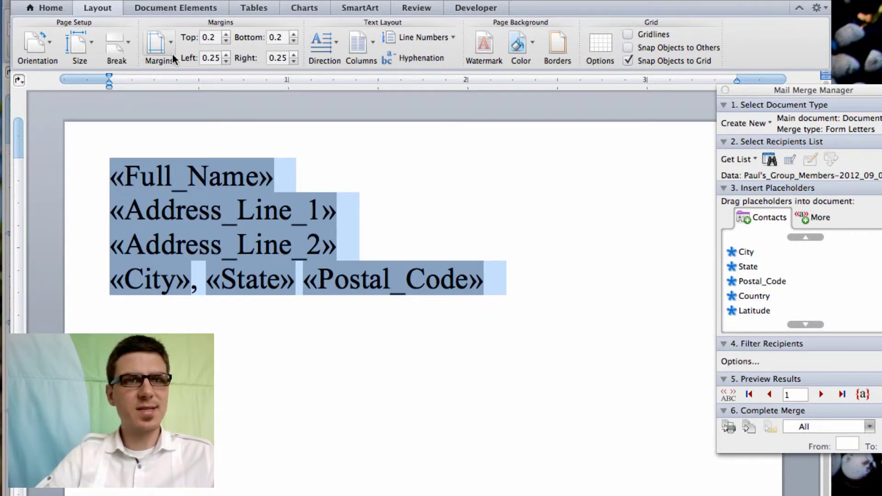
# Raise the selected merge fields' font size from 12 to 24 pt with Increase Font Size.
pyautogui.click(159, 46)
pyautogui.click(158, 47)
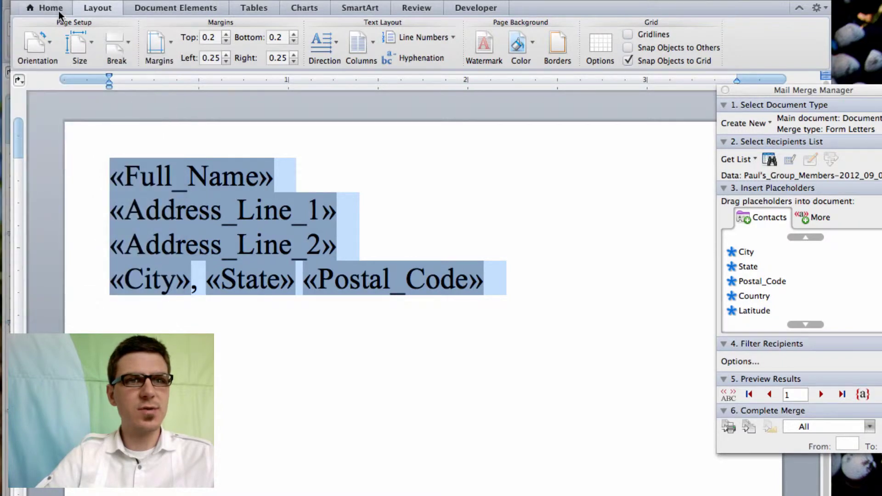
pyautogui.click(50, 8)
pyautogui.click(151, 38)
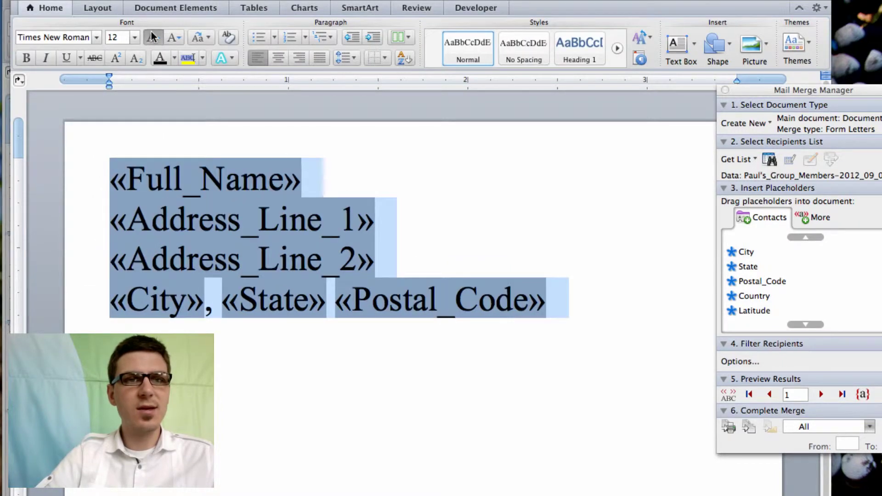
pyautogui.click(151, 37)
pyautogui.click(150, 38)
pyautogui.click(151, 38)
pyautogui.click(150, 37)
pyautogui.click(152, 37)
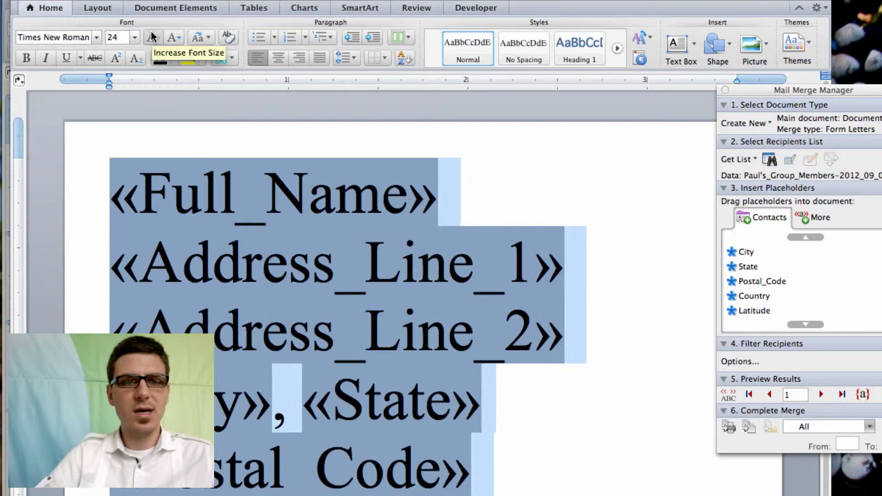
# Preview the merged roster data, stepping forward through the records and back to record 4.
pyautogui.click(732, 397)
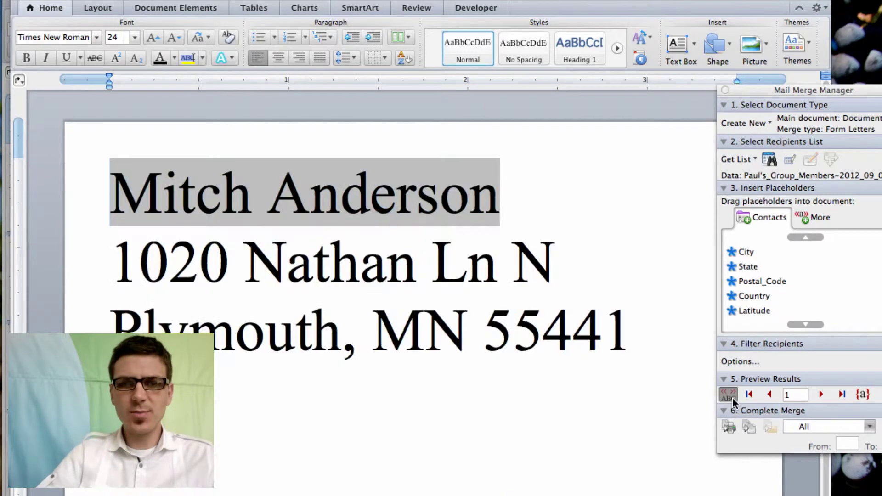
pyautogui.click(821, 398)
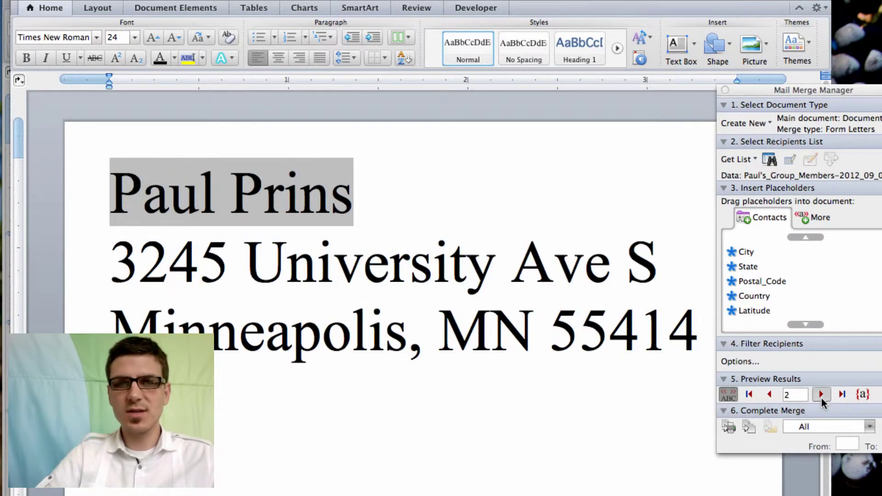
pyautogui.click(822, 398)
pyautogui.click(821, 398)
pyautogui.click(821, 398)
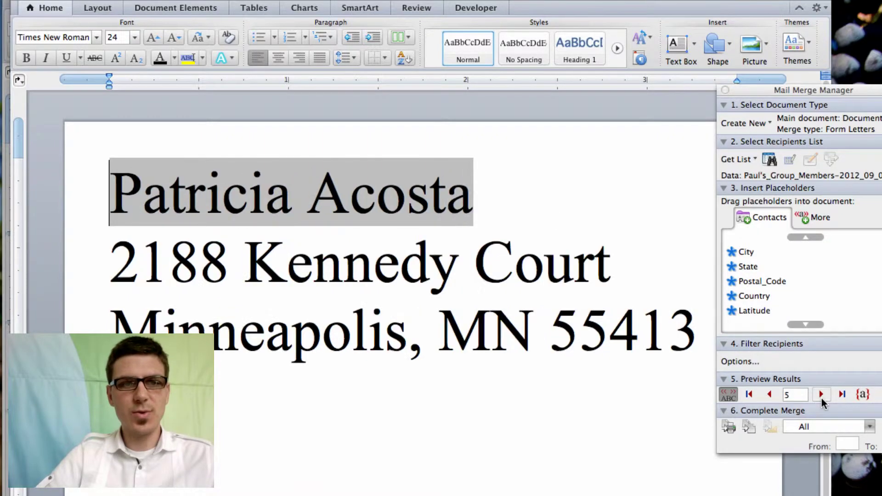
pyautogui.click(821, 399)
pyautogui.click(769, 394)
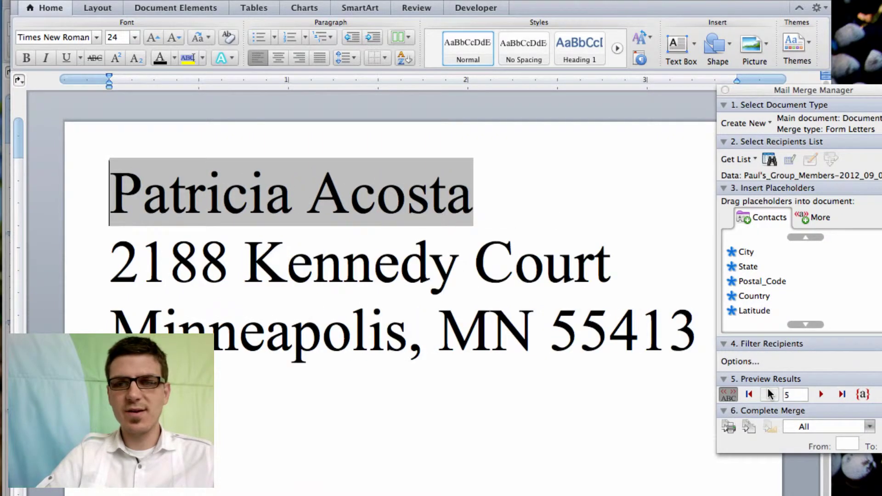
pyautogui.click(769, 394)
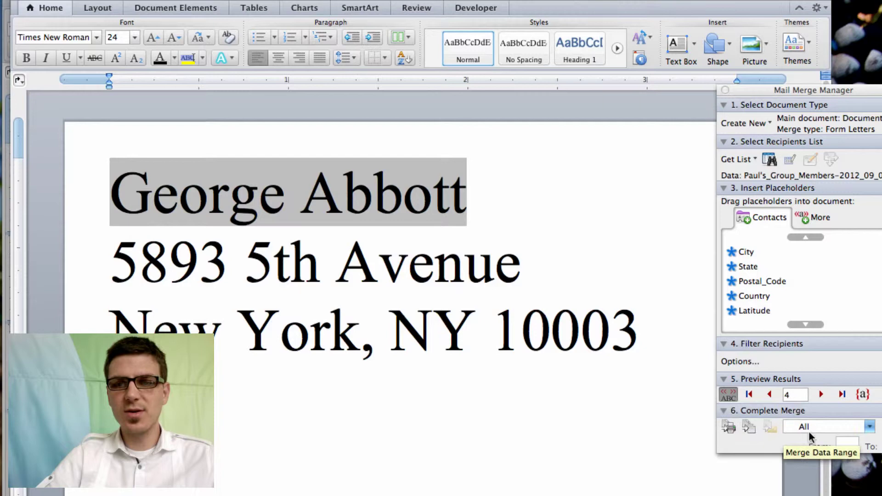
# Set the merge data range to Custom starting from record 4 and merge to the printer.
pyautogui.click(796, 427)
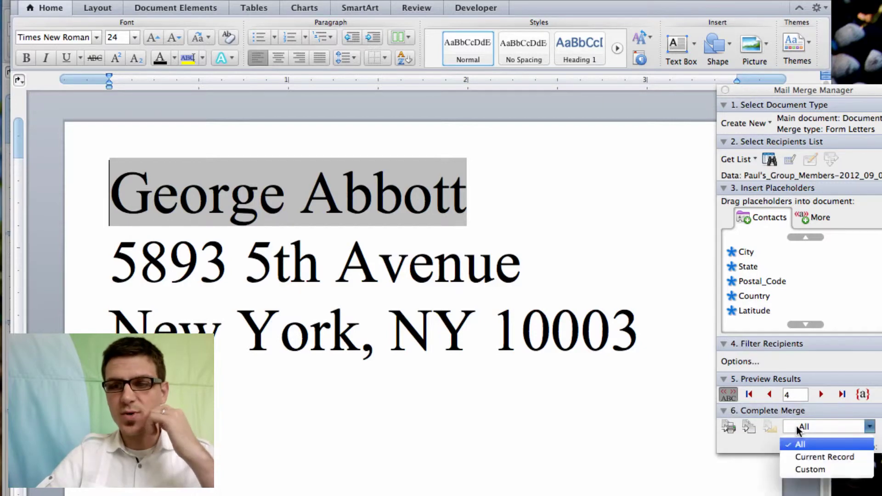
pyautogui.click(801, 469)
pyautogui.click(852, 444)
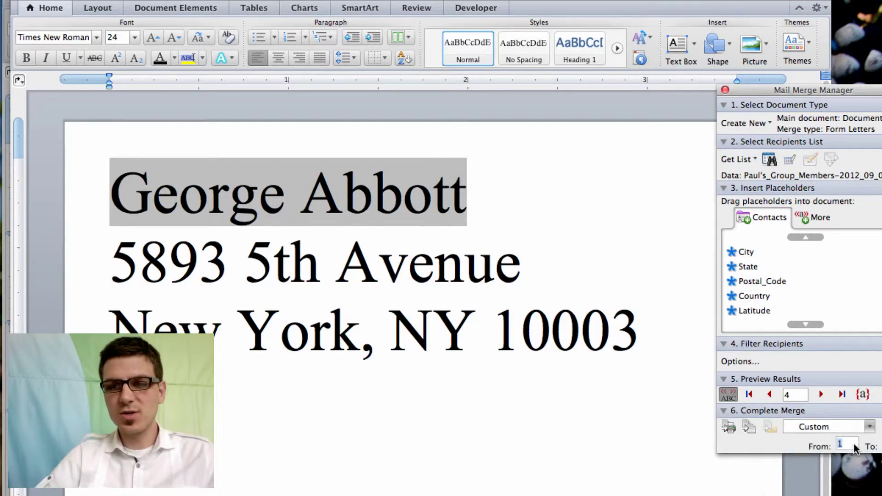
pyautogui.write('4')
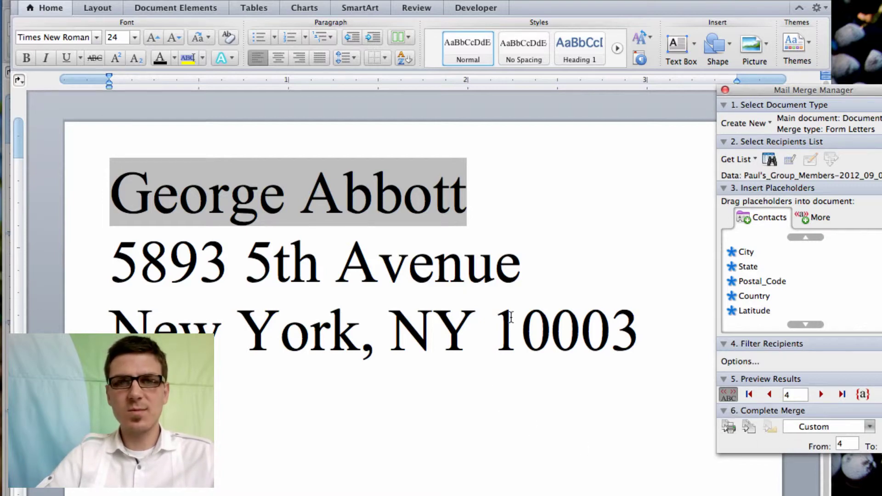
pyautogui.click(728, 426)
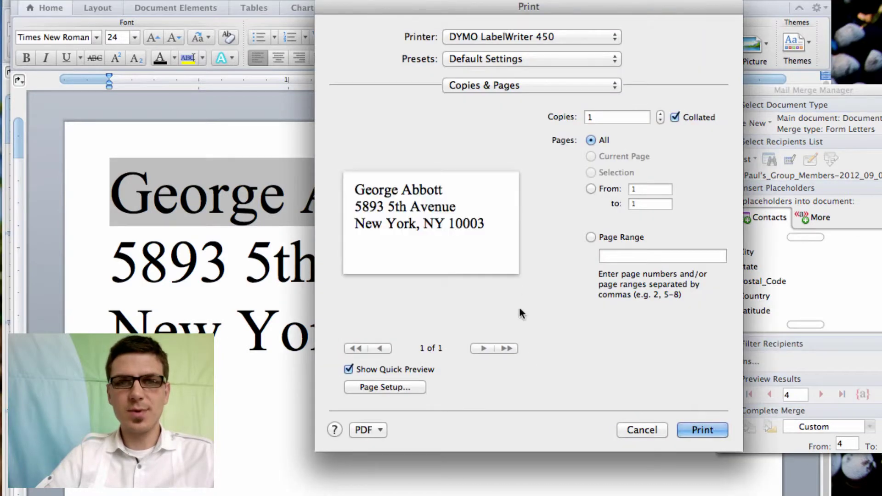
# Keep DYMO LabelWriter 450 as the selected printer in the Print dialog.
pyautogui.click(540, 37)
pyautogui.click(594, 36)
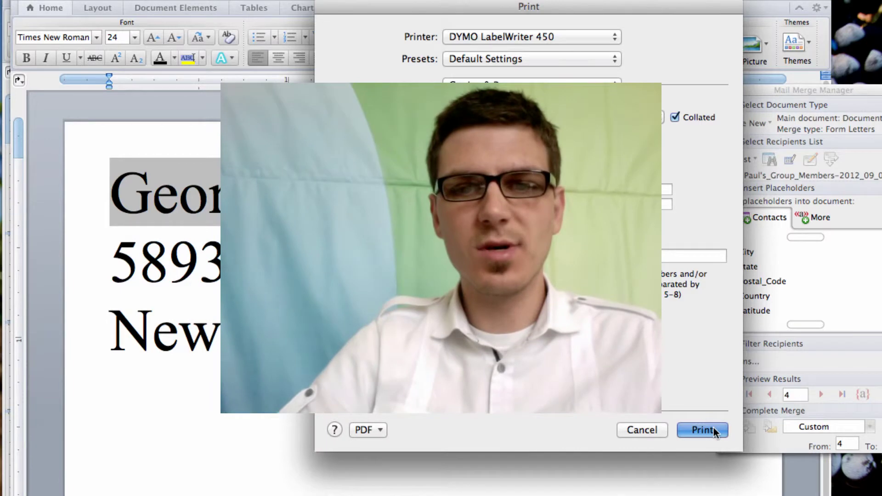
# Send one copy of the merged address label to the DYMO LabelWriter 450.
pyautogui.click(713, 428)
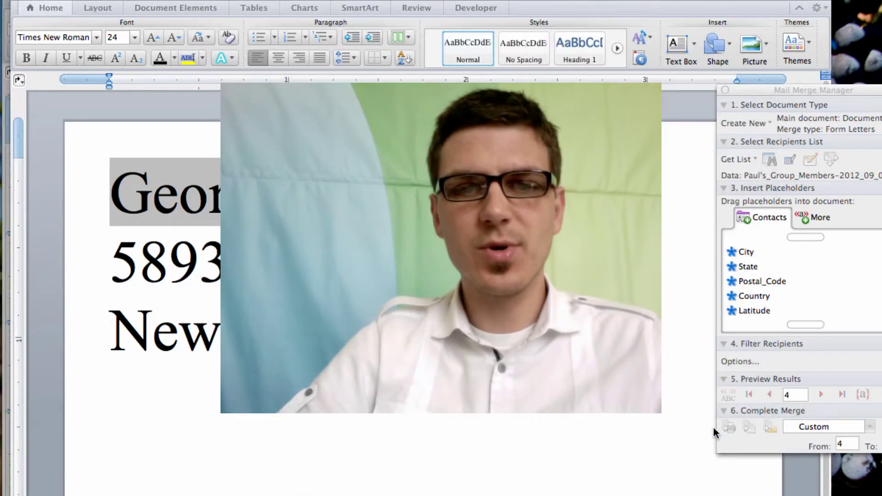